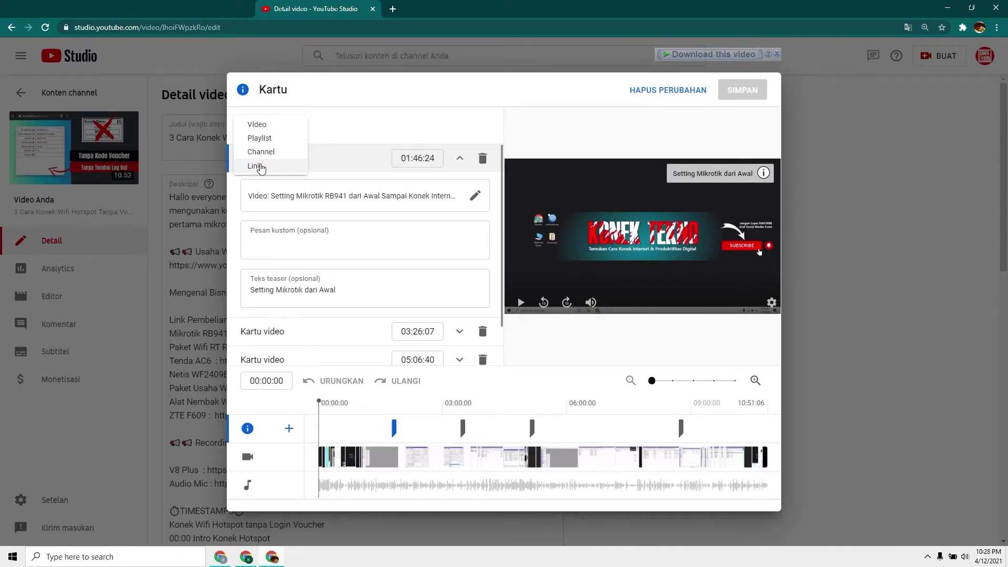
Add a link card to the video pointing to konekdigital.blogspot.com, accepting the external link terms.
click(256, 166)
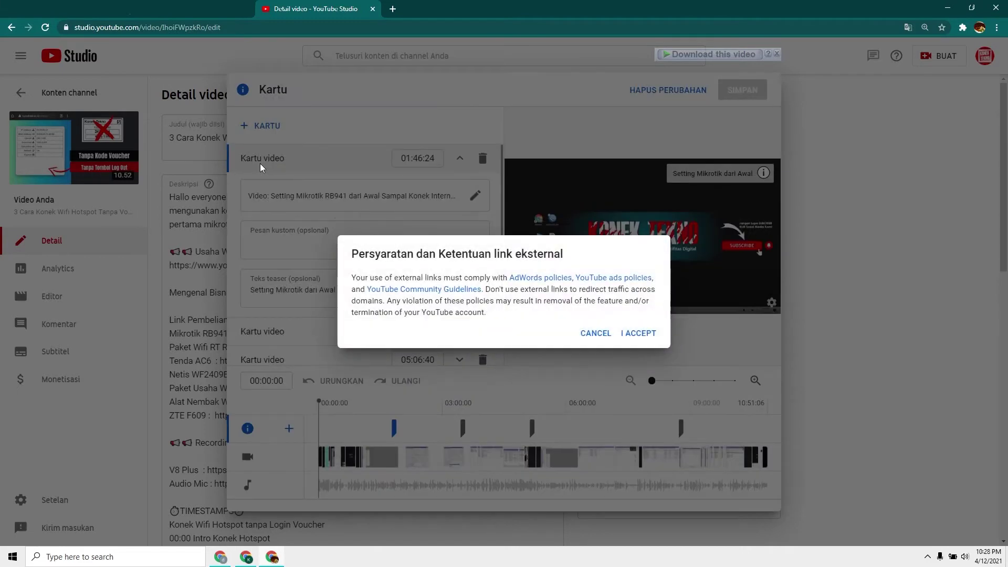
click(640, 334)
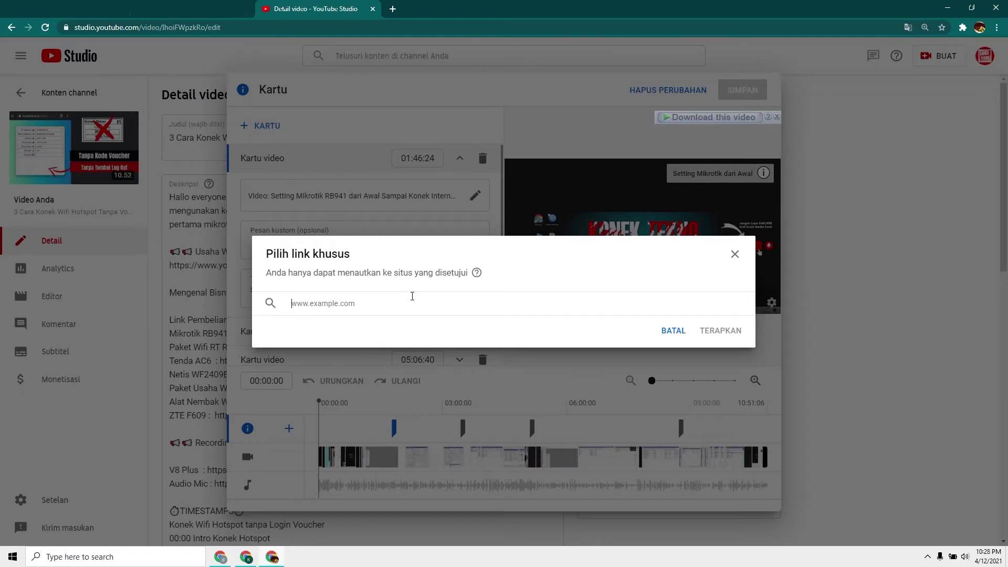
text(konekdigital.blogspot.com)
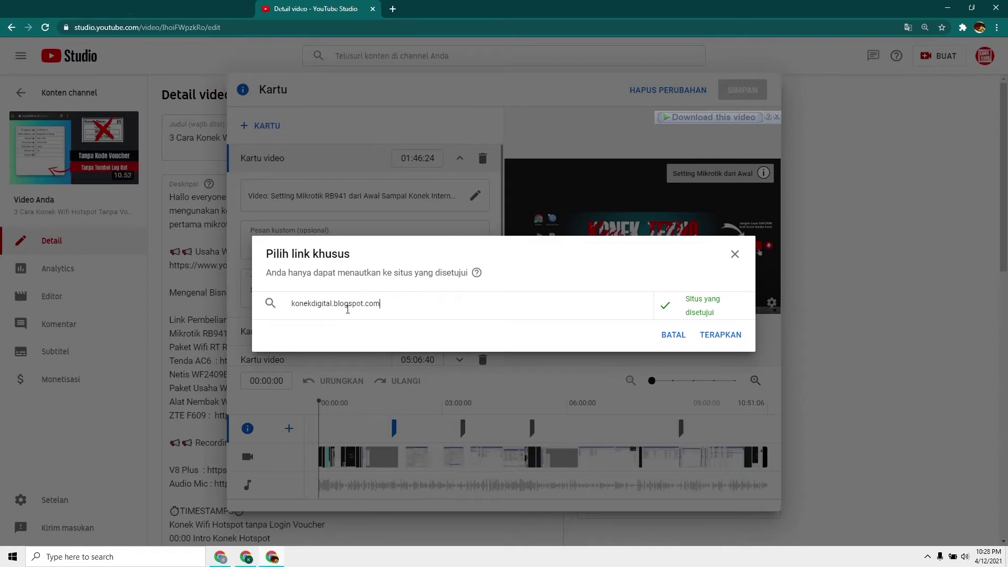
click(719, 336)
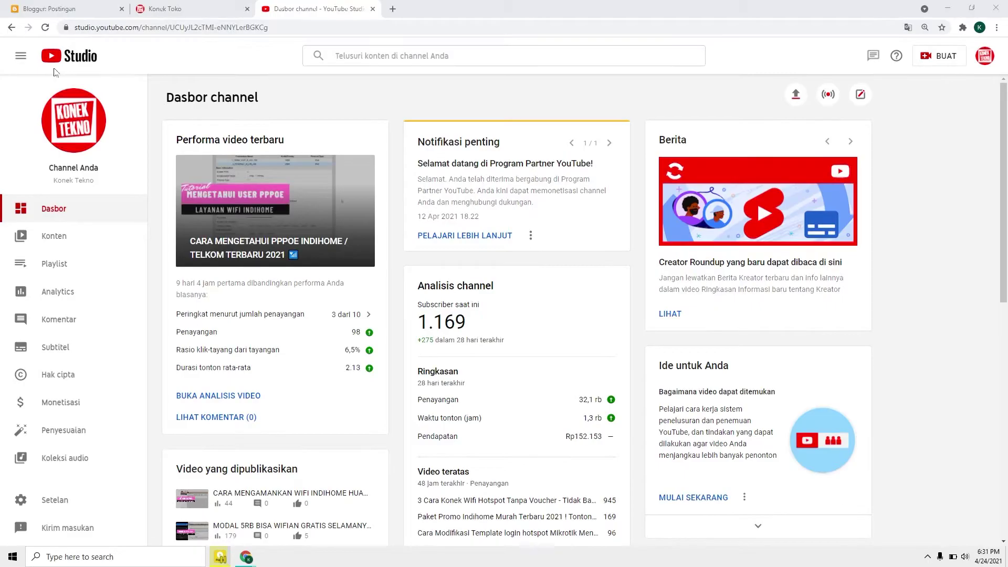
Open the details of the video "CARA MENGETAHUI PPPOE INDIHOME / TELKOM TERBARU 2021" from the channel content.
click(38, 237)
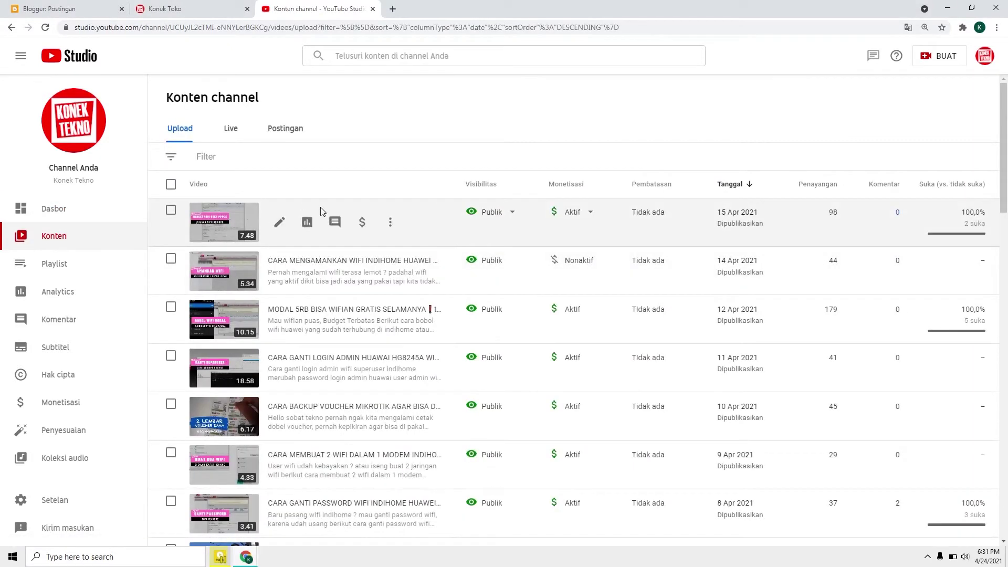
click(279, 223)
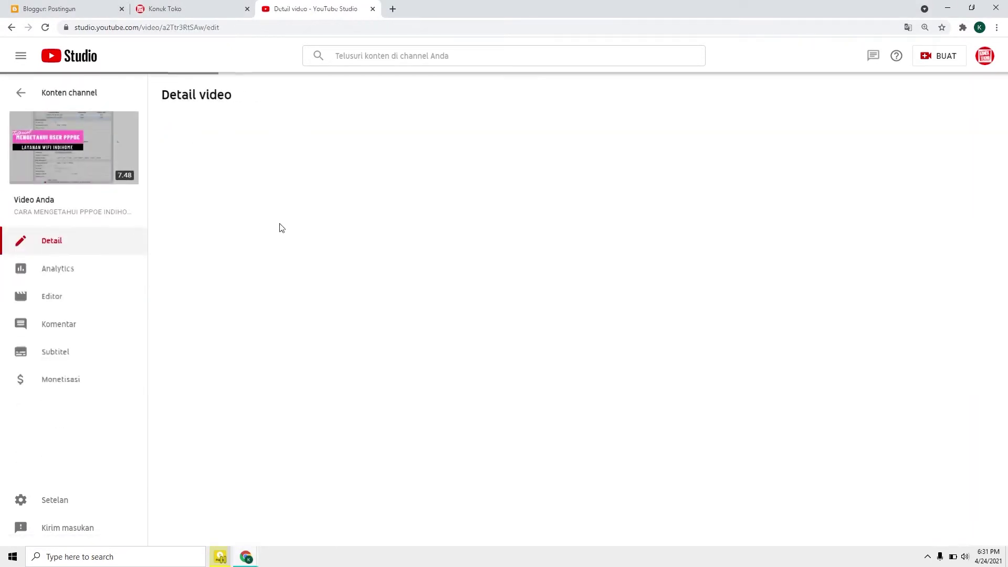
scroll(683, 407, down, 3)
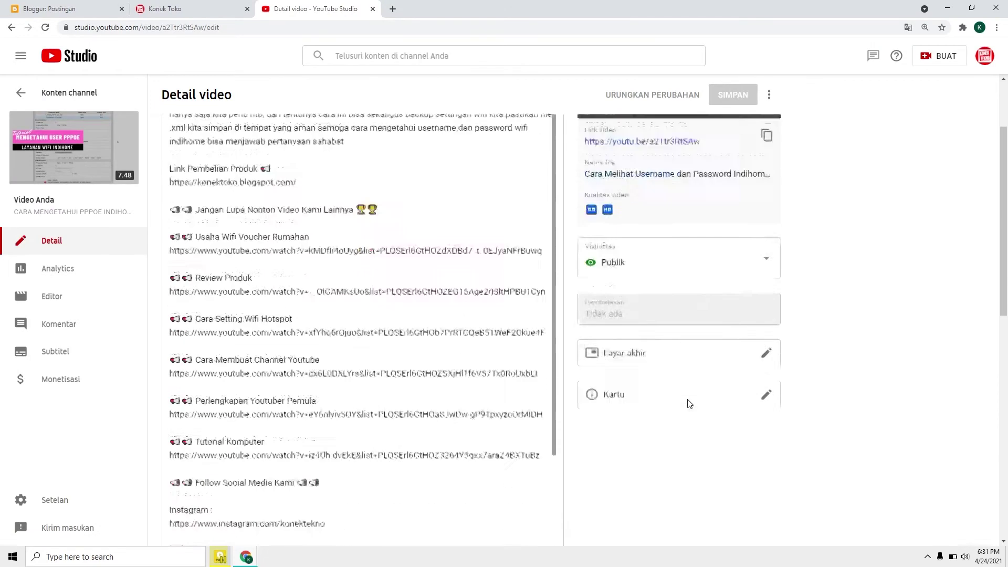
click(764, 307)
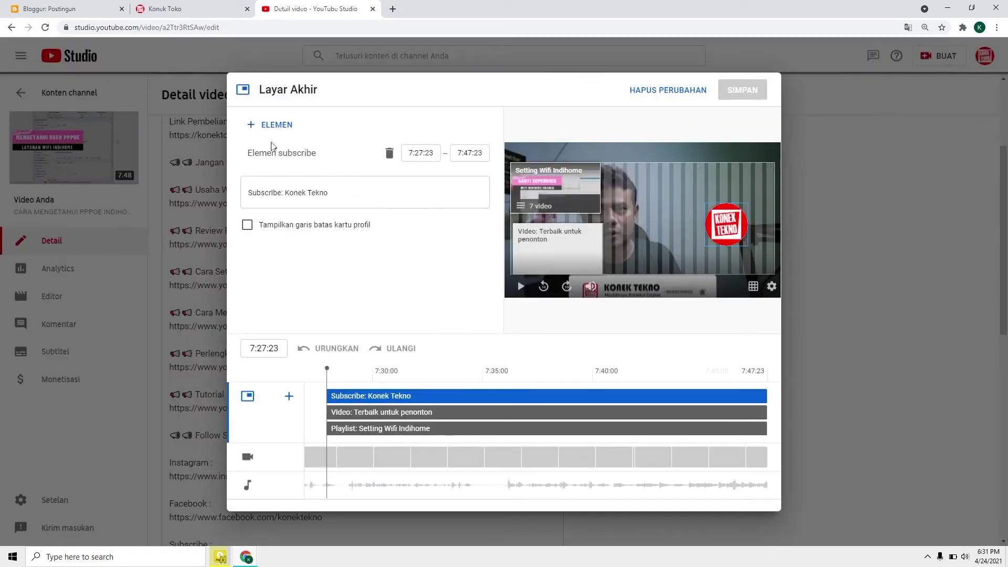
click(257, 125)
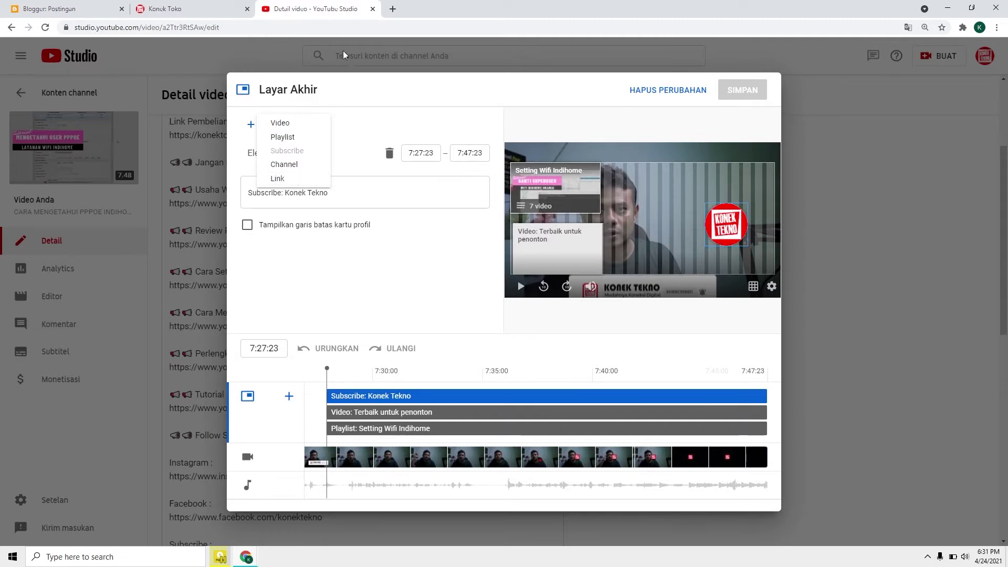
click(288, 178)
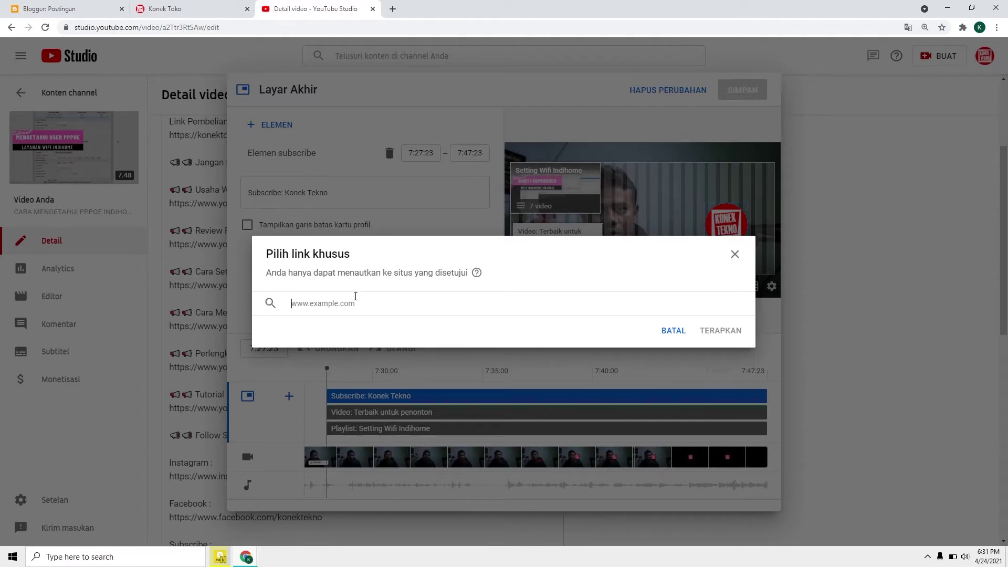
click(189, 9)
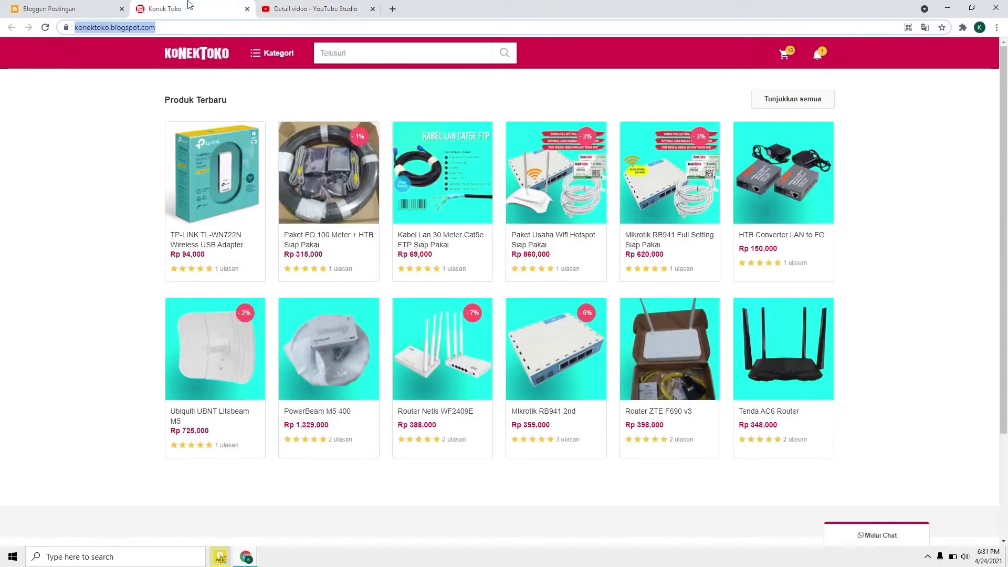
right_click(128, 33)
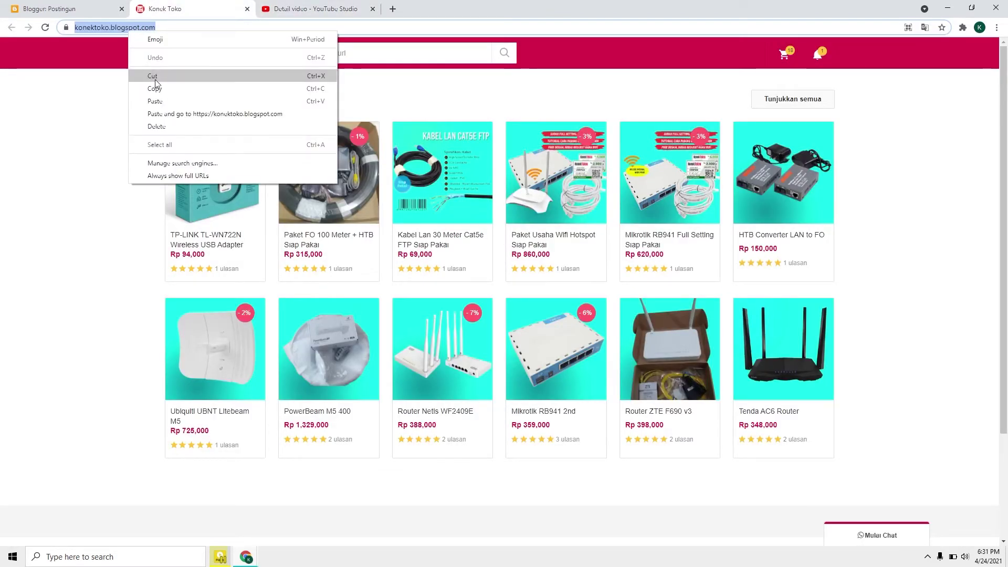
click(157, 87)
click(301, 11)
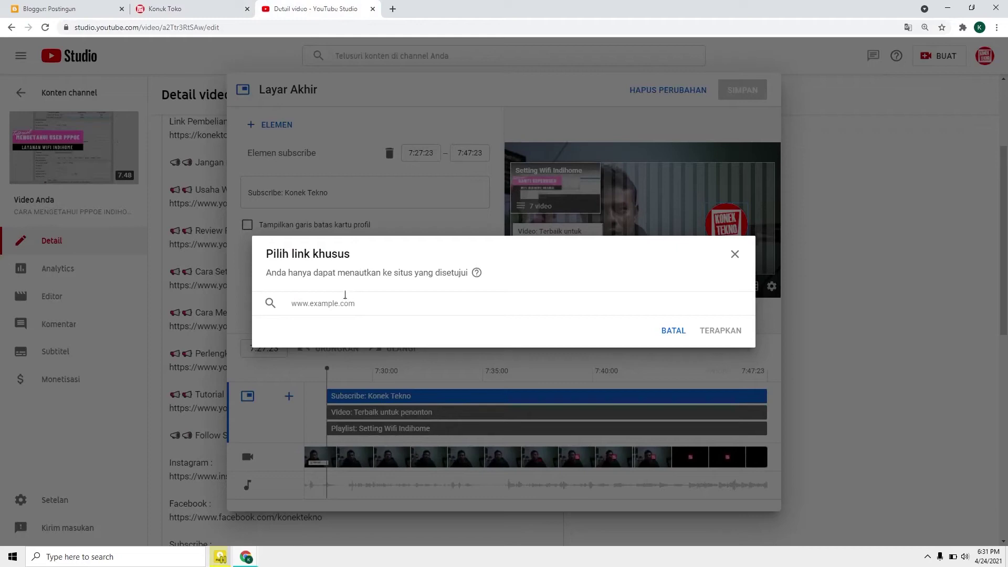
right_click(342, 300)
click(379, 377)
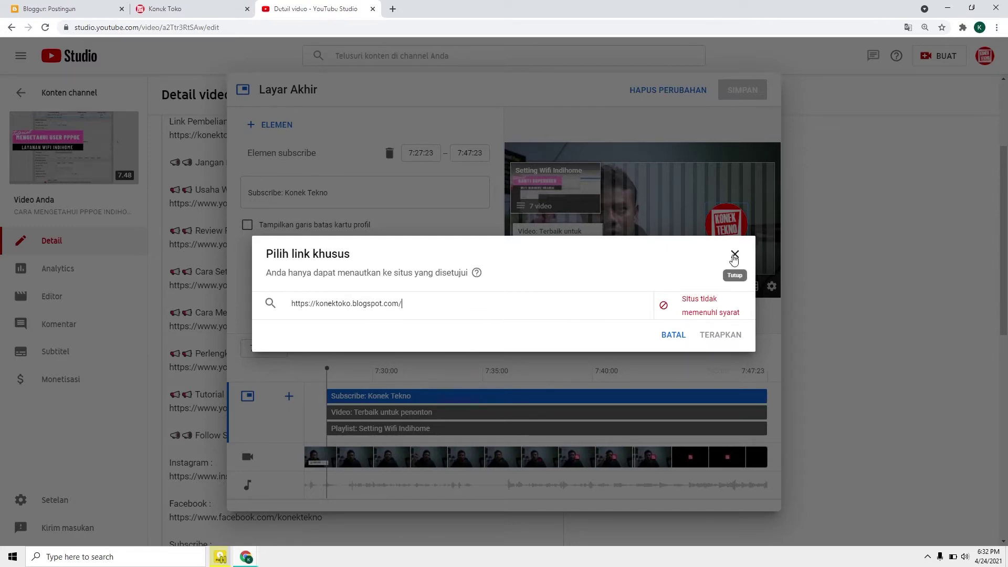
click(734, 255)
click(658, 90)
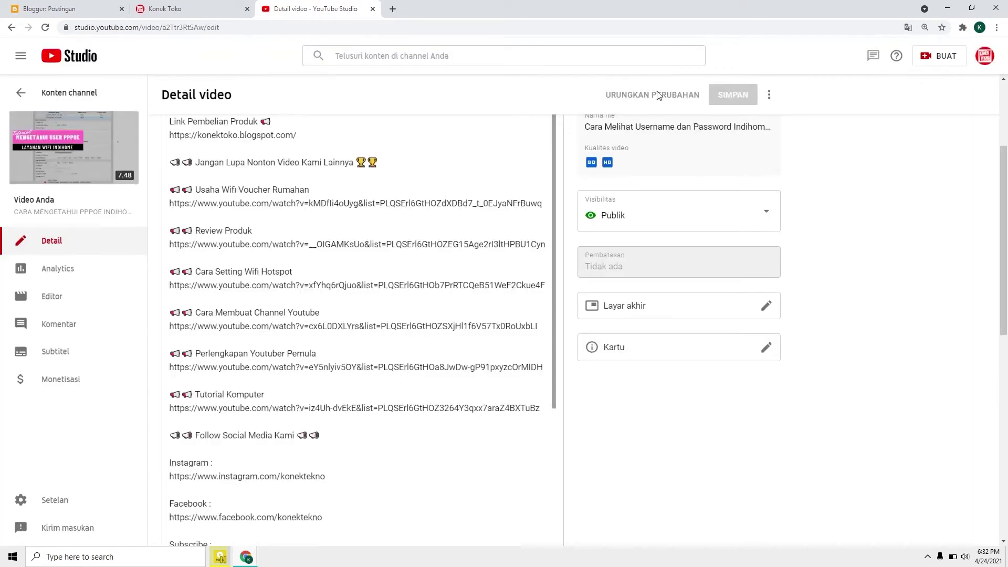
Open the advanced channel settings page (Setelan channel lanjutan) from the channel's settings.
click(64, 500)
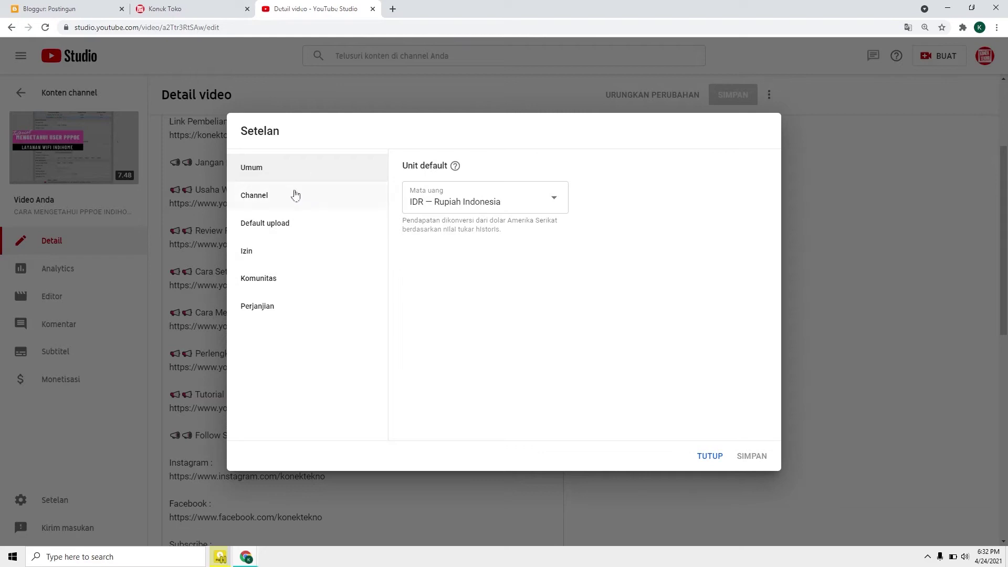
click(294, 195)
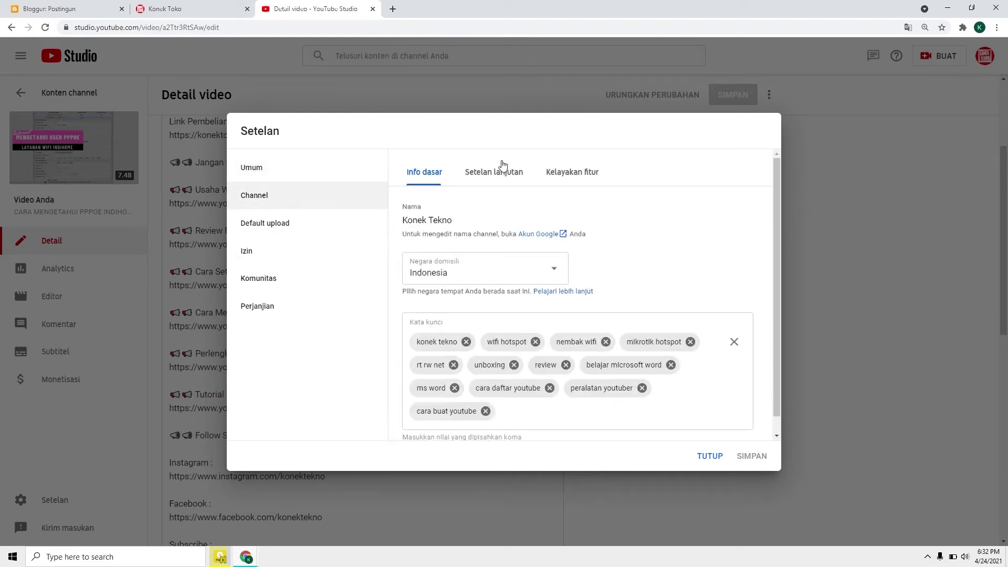
click(494, 176)
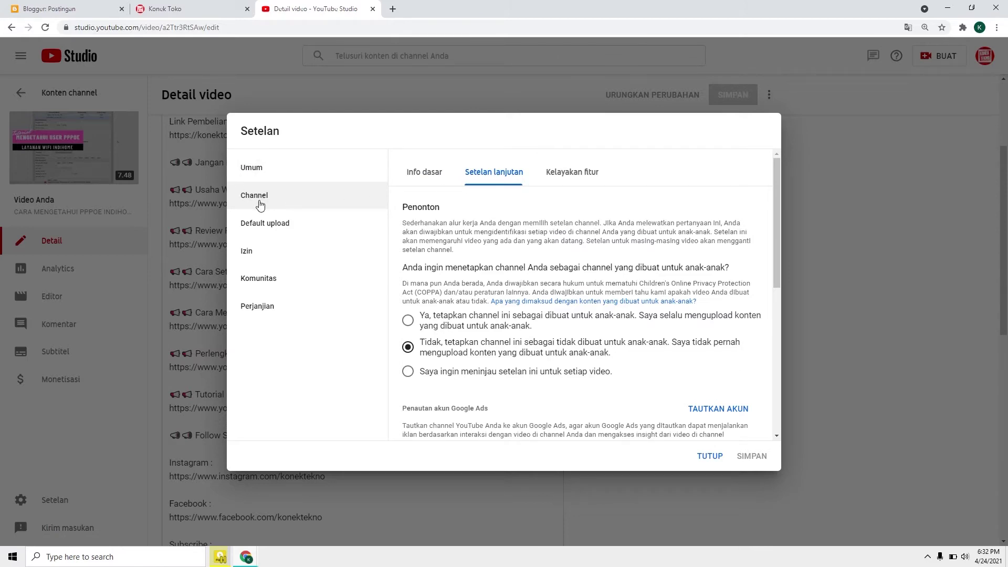
click(513, 171)
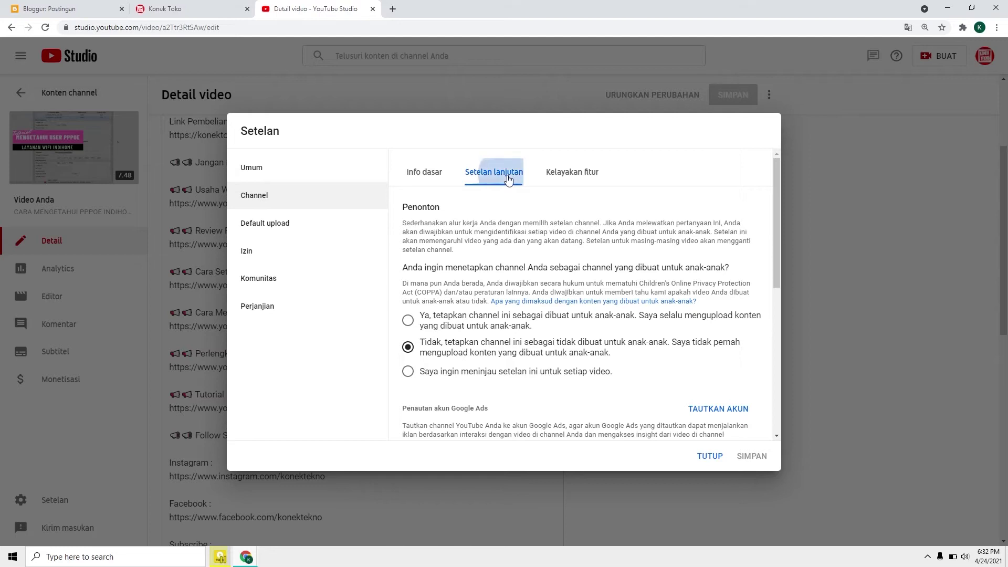
scroll(537, 257, down, 1)
scroll(537, 256, down, 5)
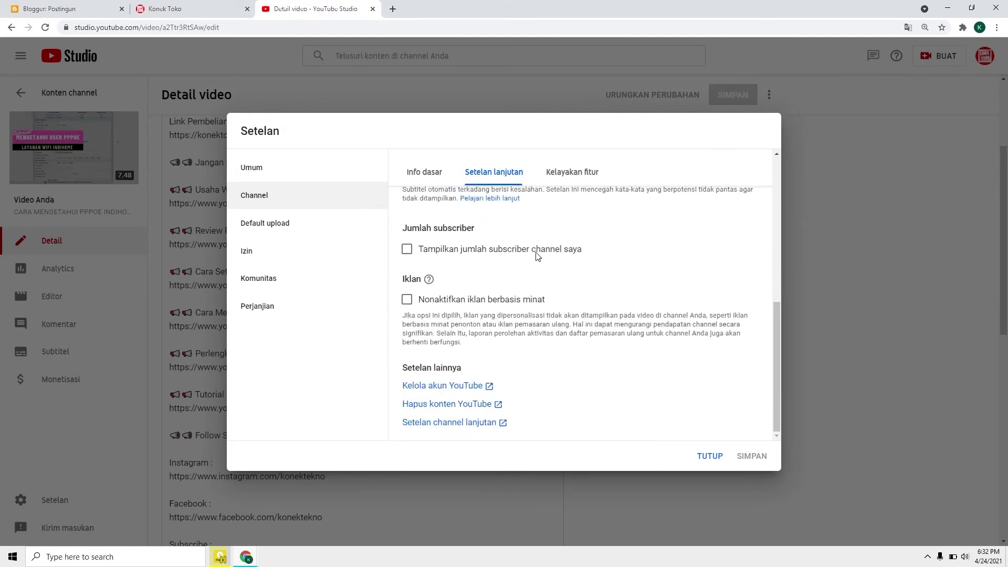
click(457, 426)
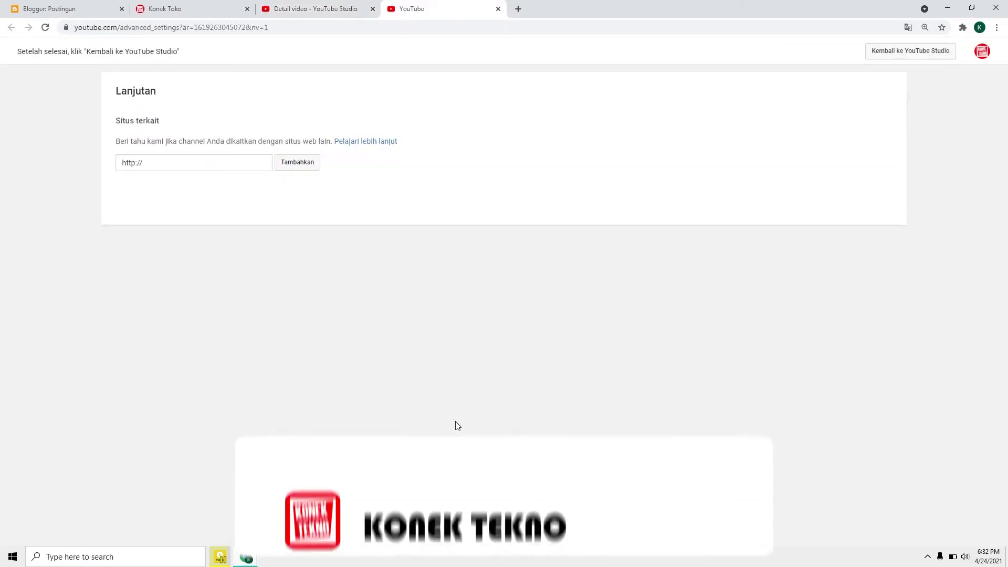
click(168, 168)
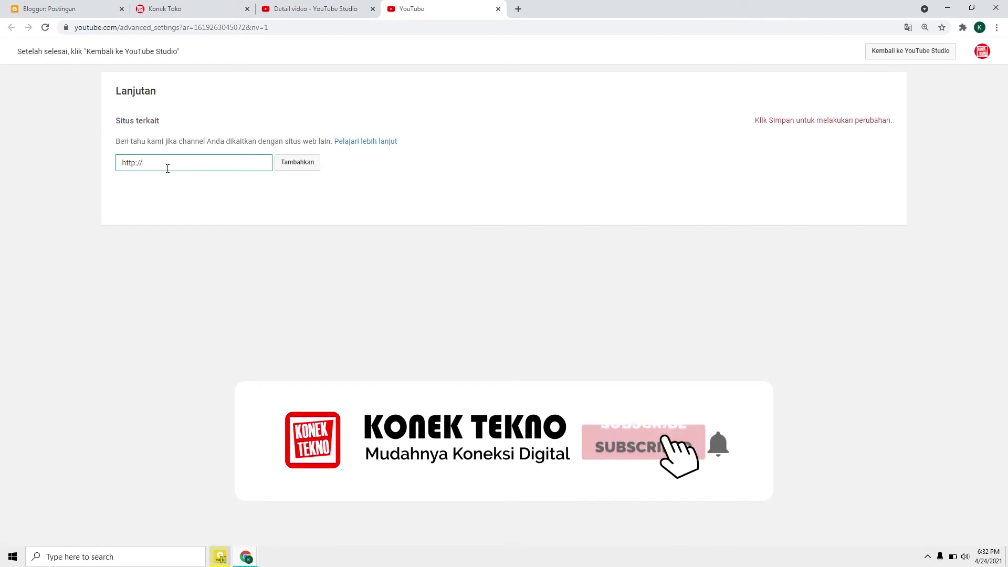
click(265, 6)
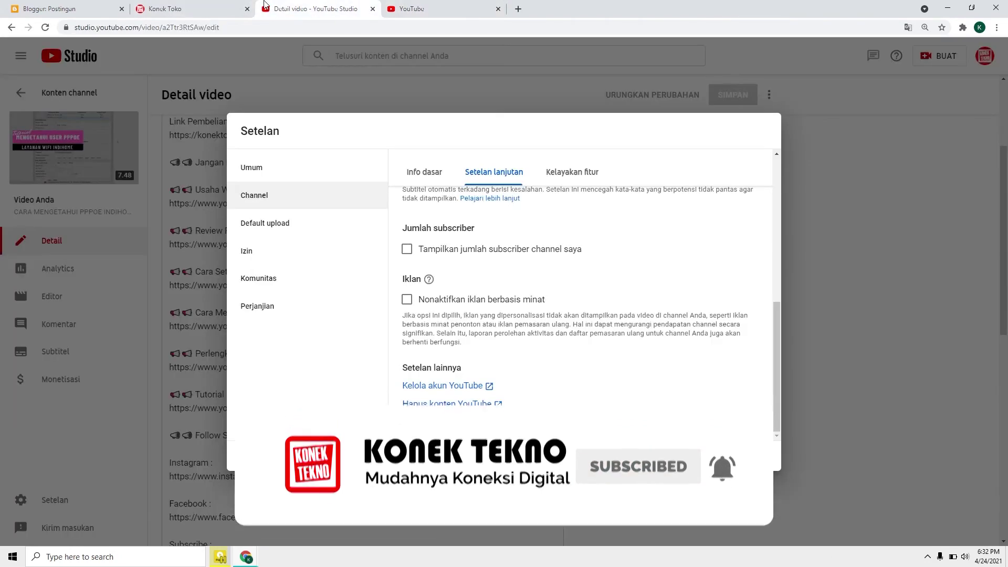
click(168, 9)
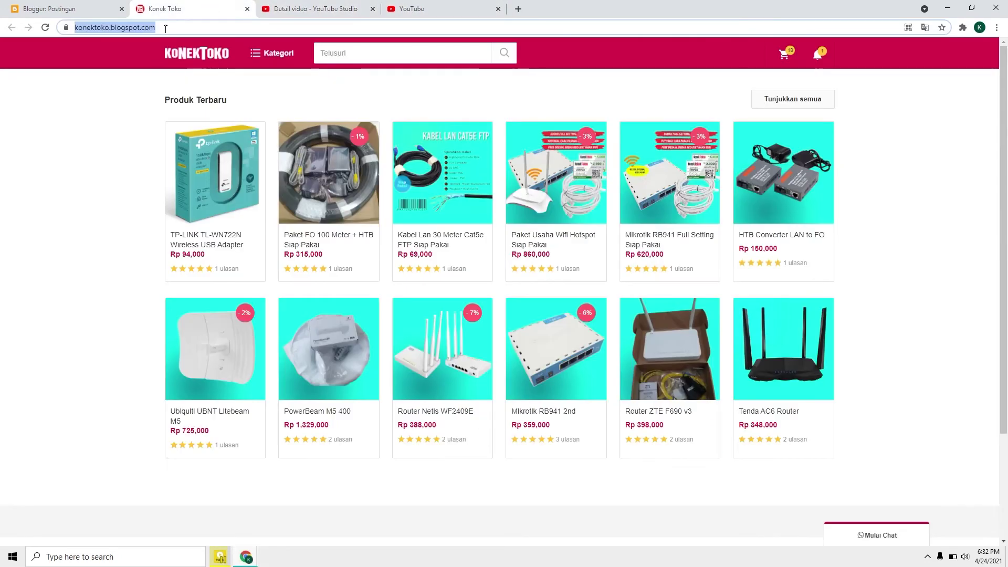
right_click(137, 30)
click(160, 84)
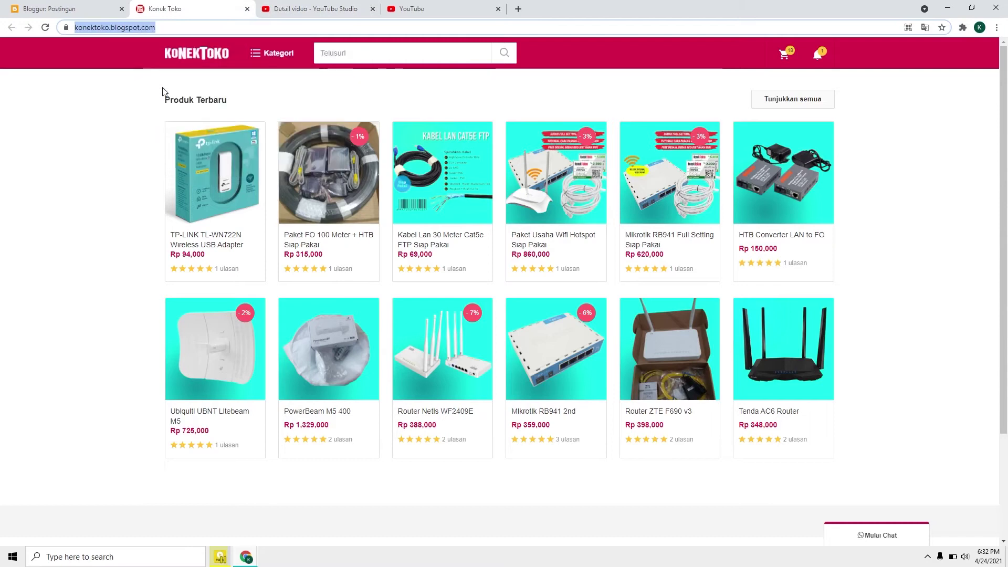
click(462, 10)
drag(194, 159, 120, 176)
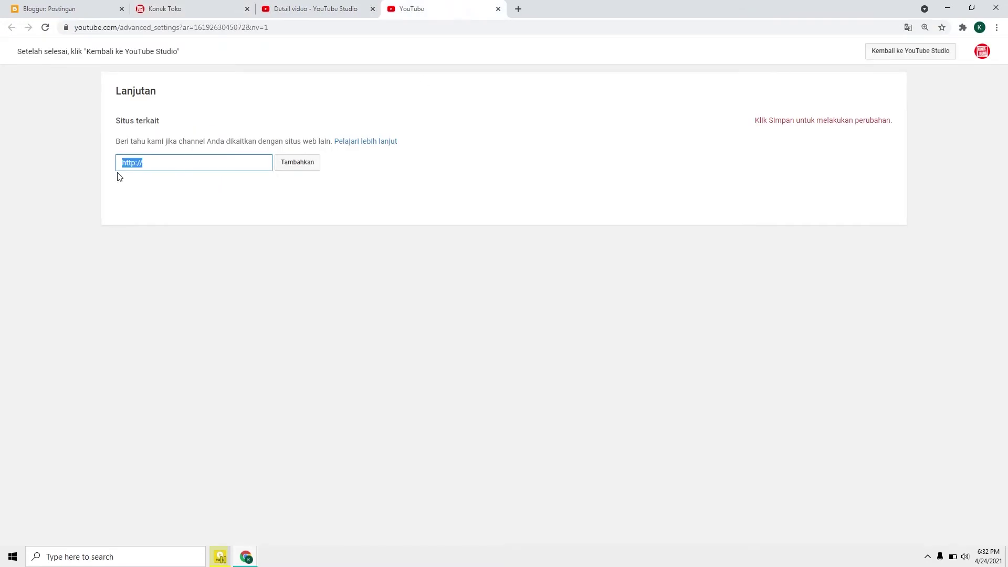
key(ctrl+v)
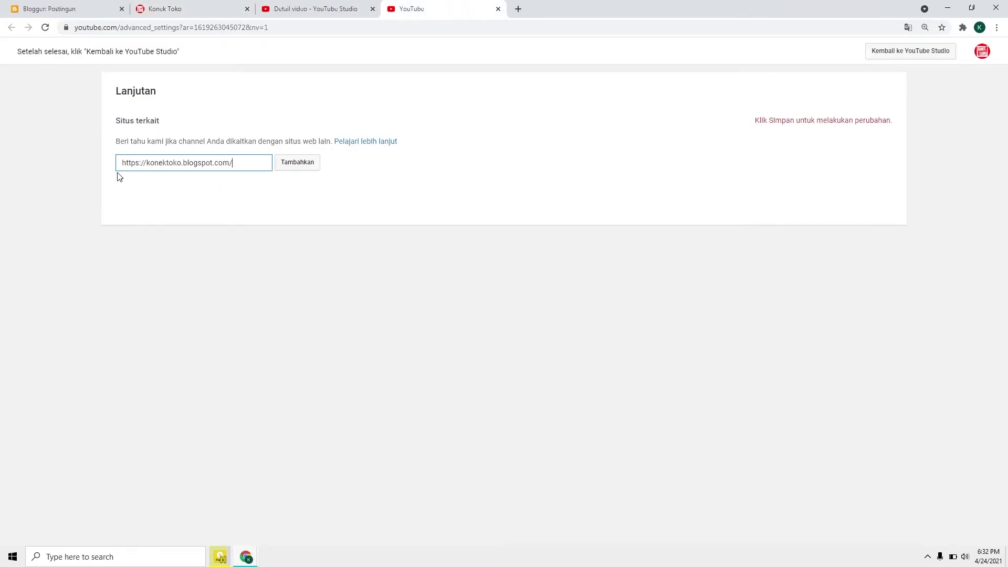
click(290, 164)
click(293, 164)
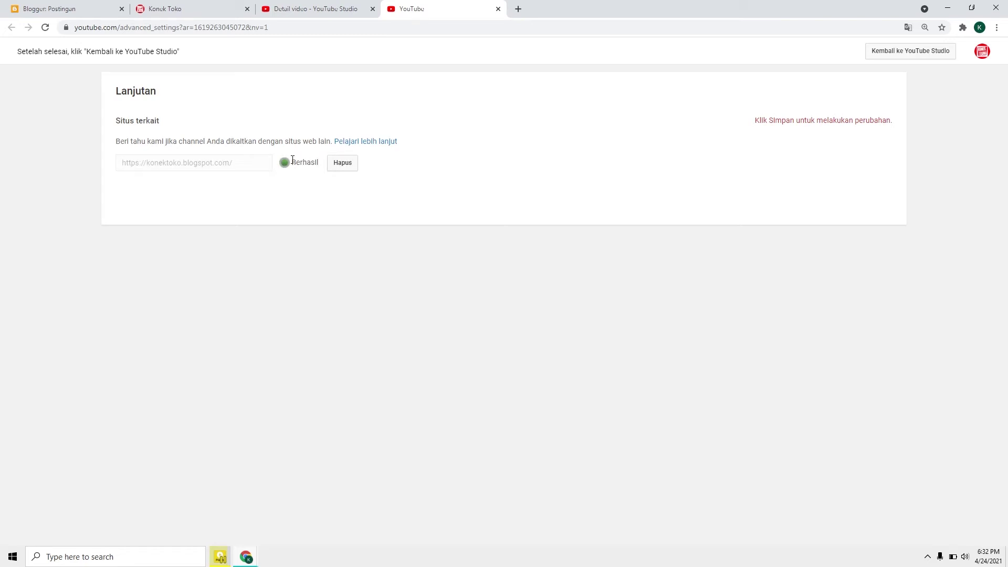
Return to the video's details page and close the channel settings.
click(298, 7)
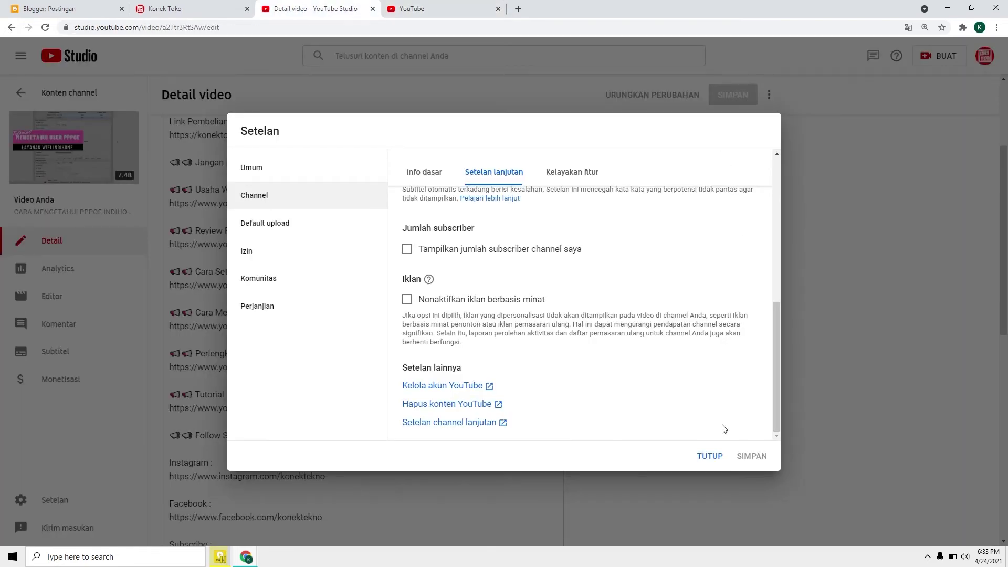
click(707, 458)
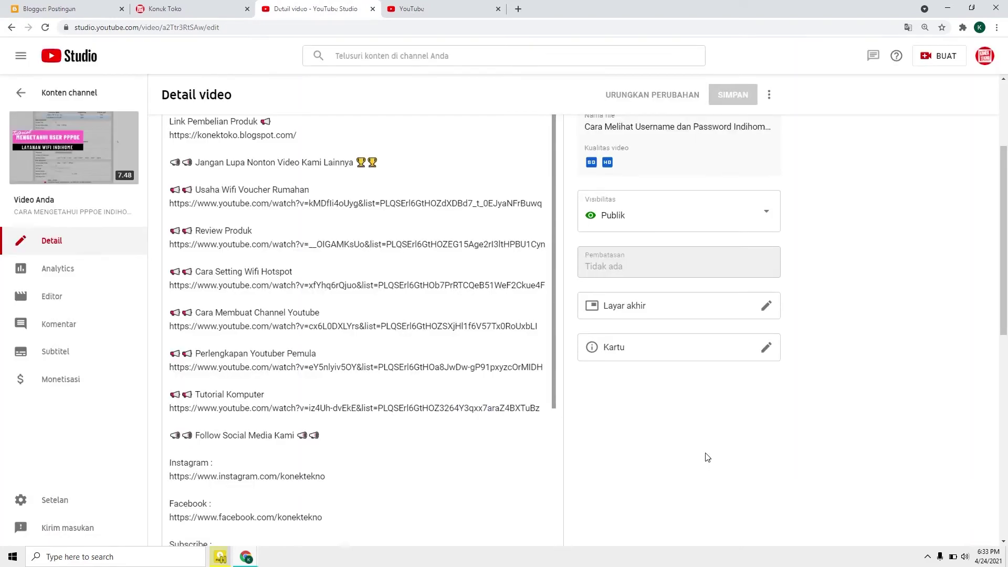
scroll(691, 384, up, 1)
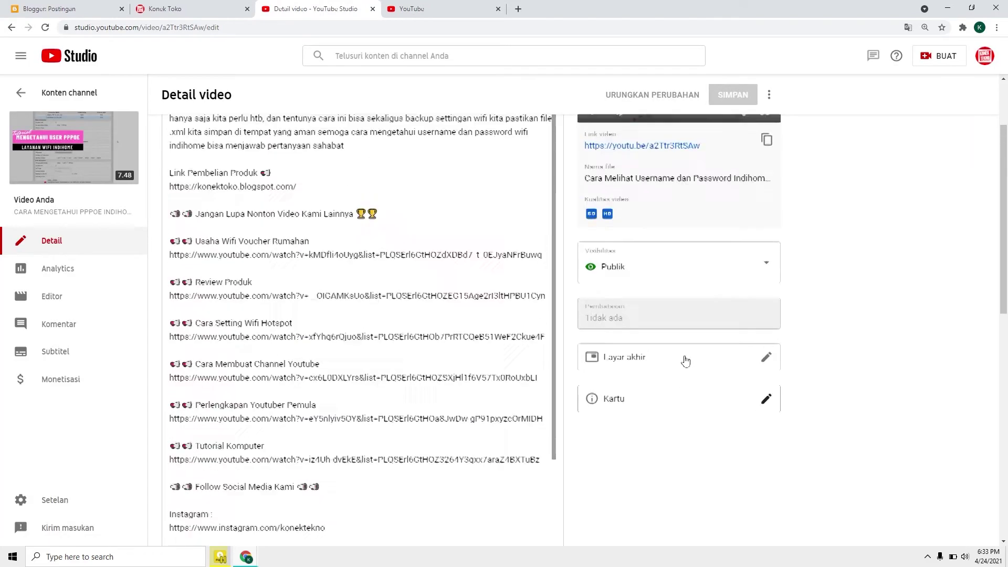
click(767, 359)
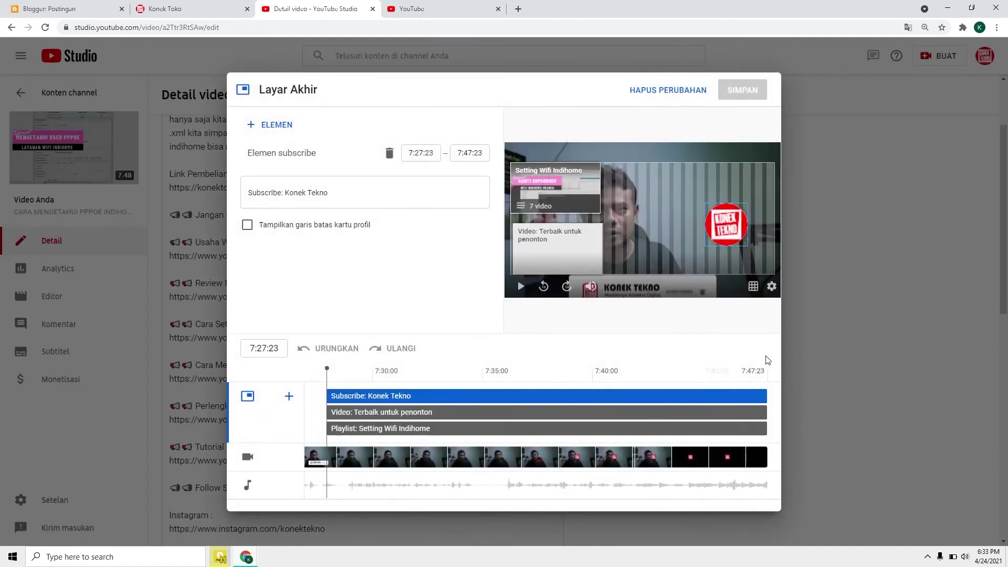
click(255, 129)
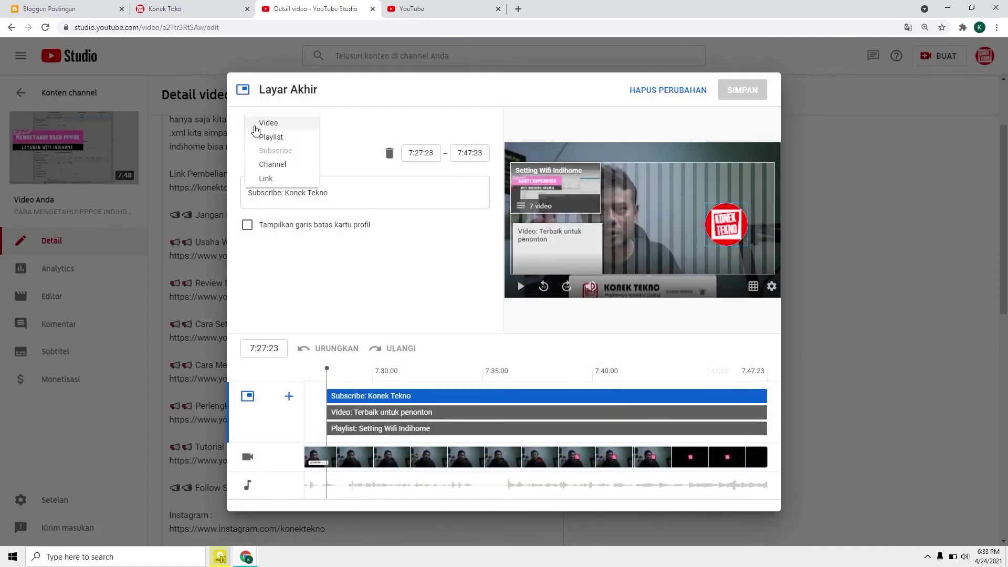
click(265, 180)
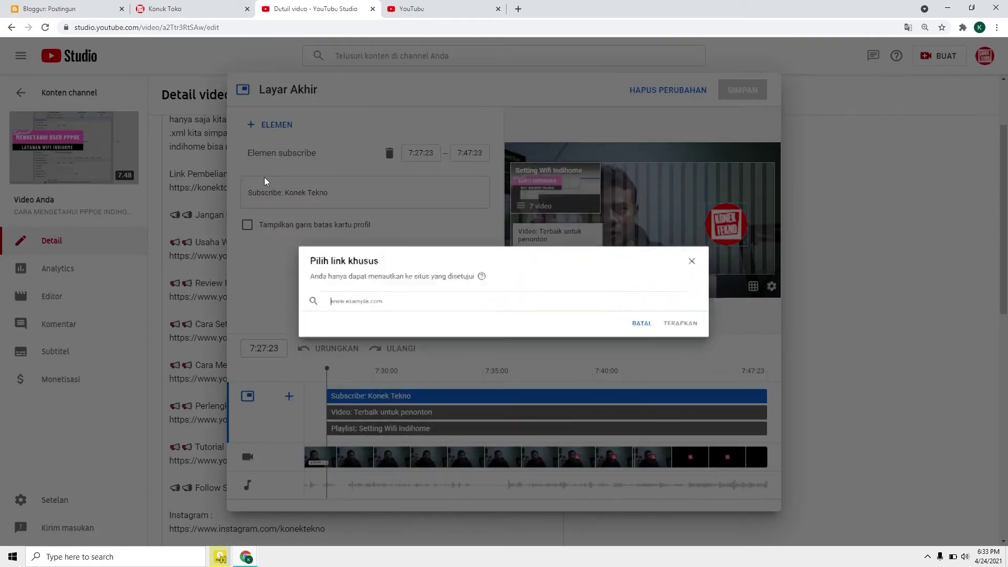
key(ctrl+v)
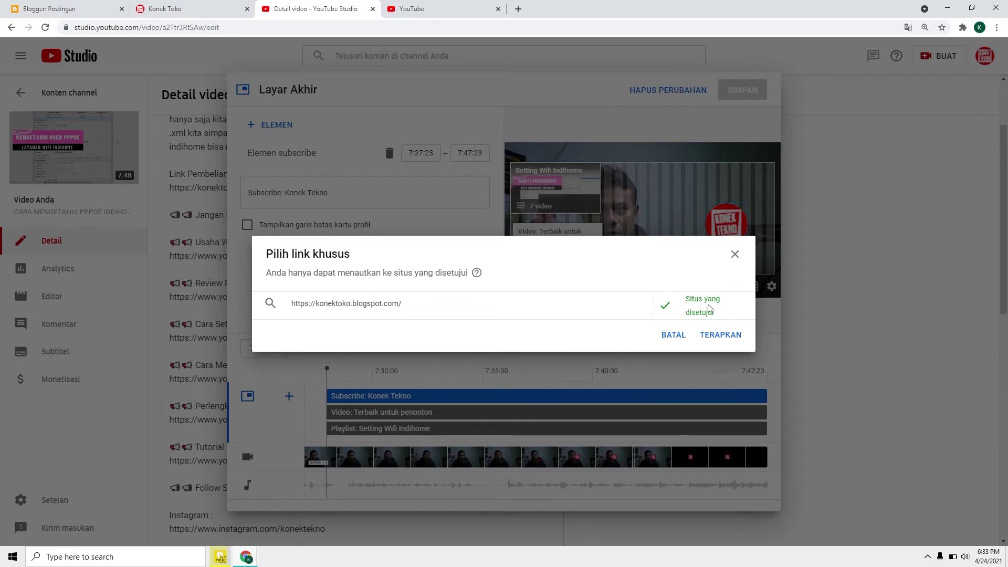
click(721, 338)
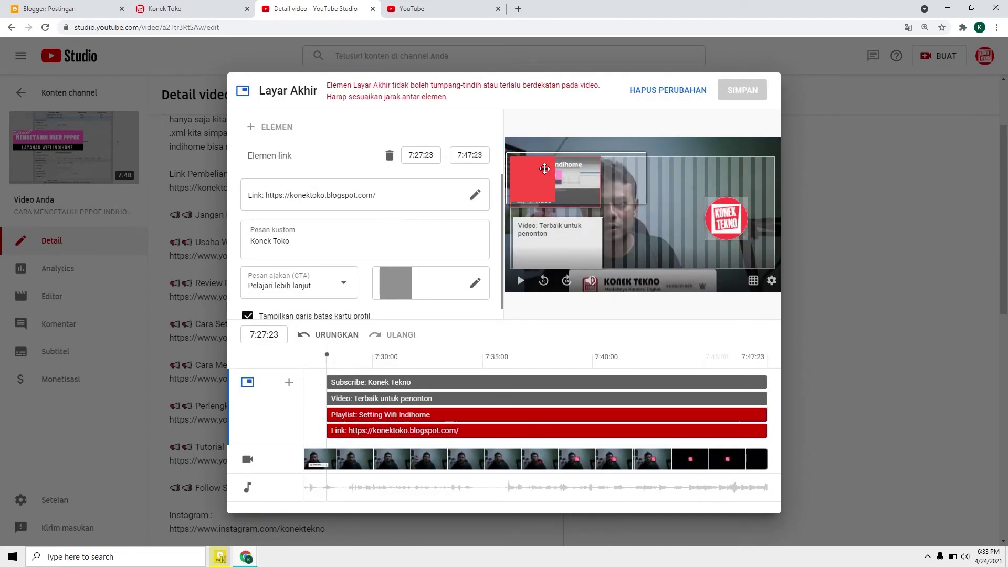
drag(534, 167, 663, 170)
drag(723, 221, 724, 238)
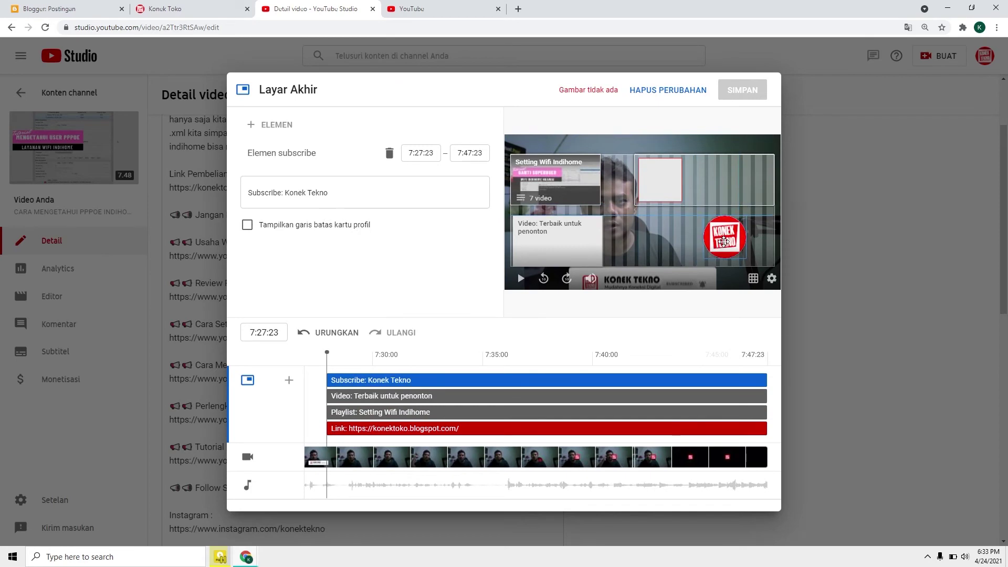
Set the link element's image to the fifth picture suggested from the site, the Mikrotik router with a yellow label.
click(645, 180)
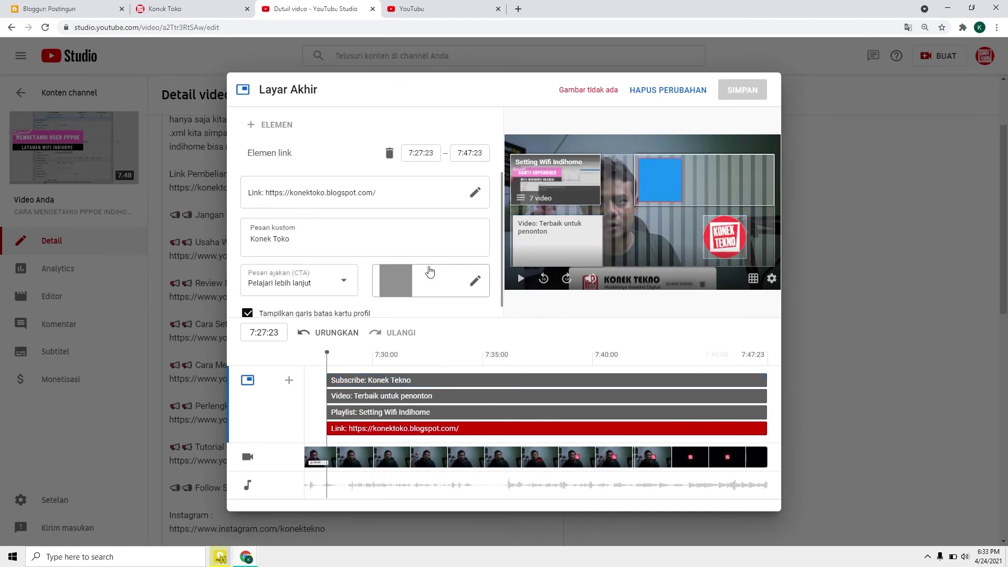
scroll(430, 271, down, 1)
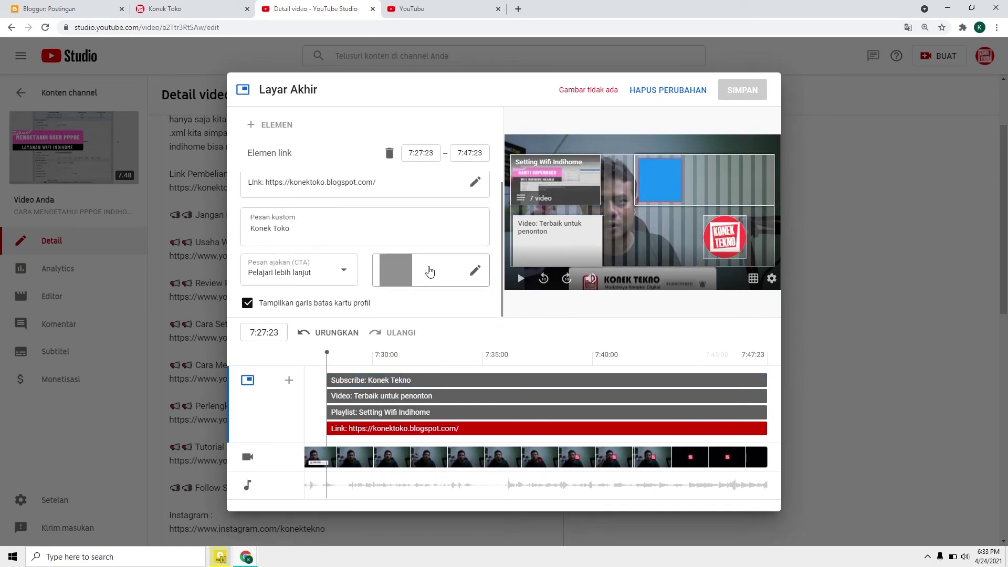
click(474, 271)
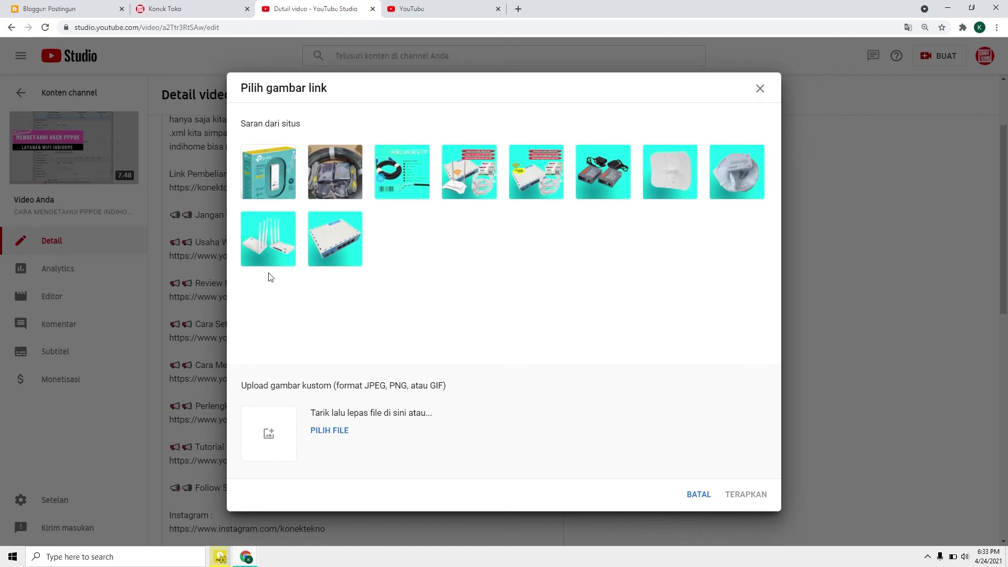
click(532, 167)
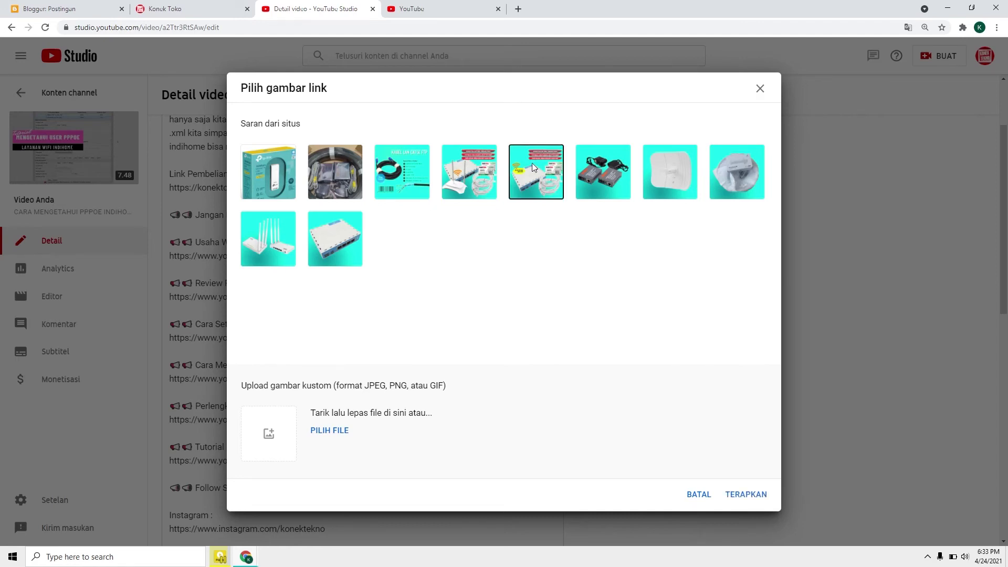
click(739, 495)
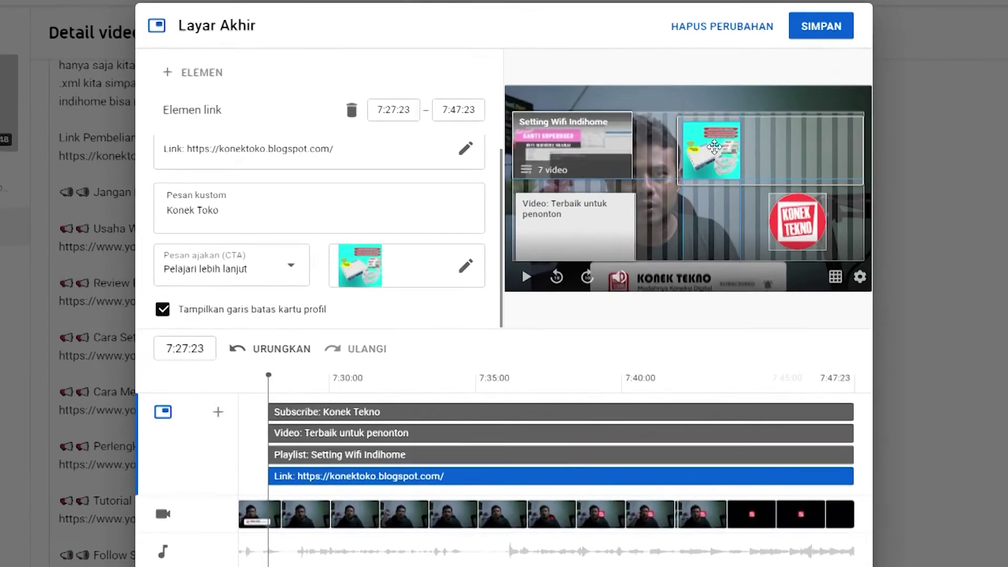
Change the link element's custom message to "Cek Toko Online Kami".
click(278, 215)
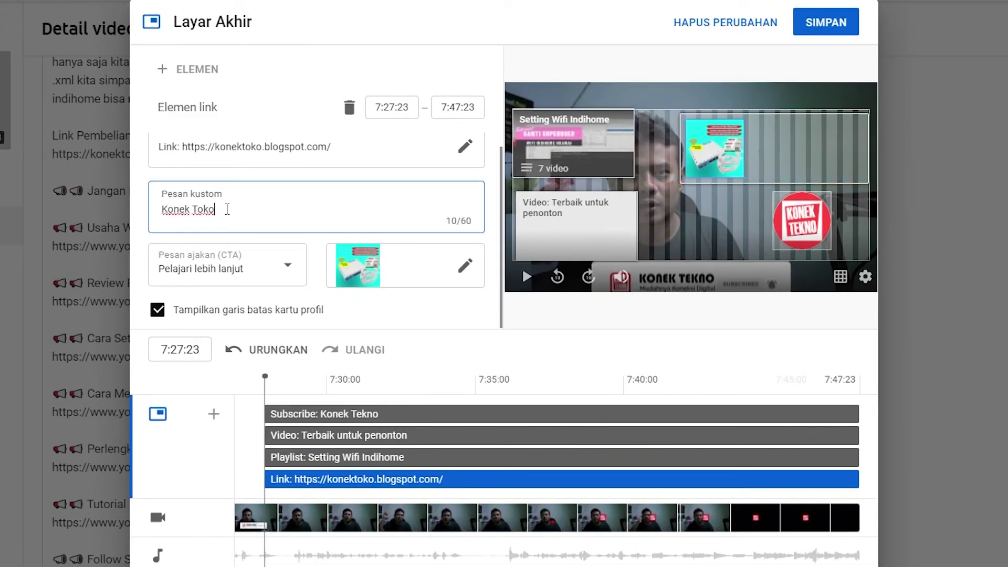
drag(227, 209, 156, 212)
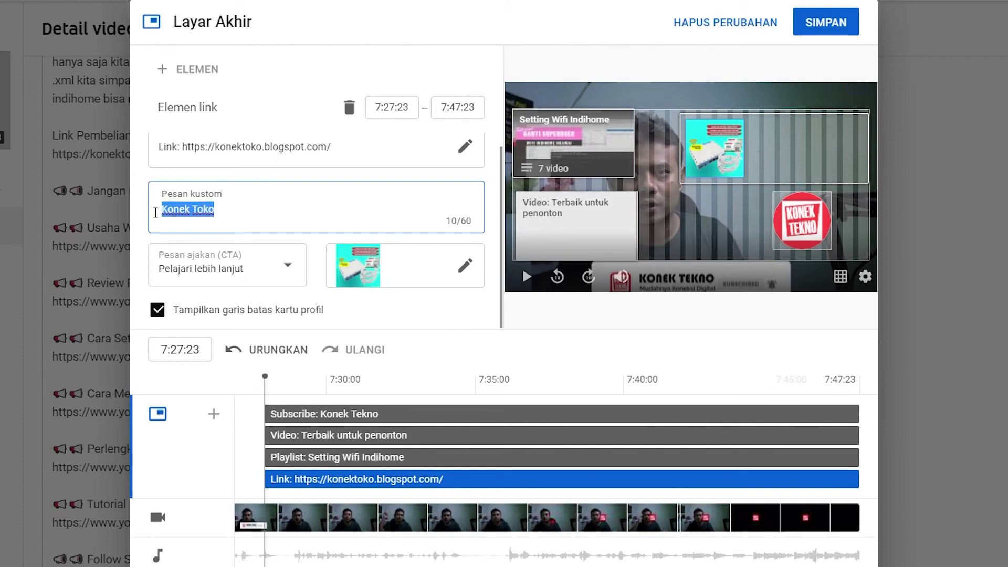
text(Ce)
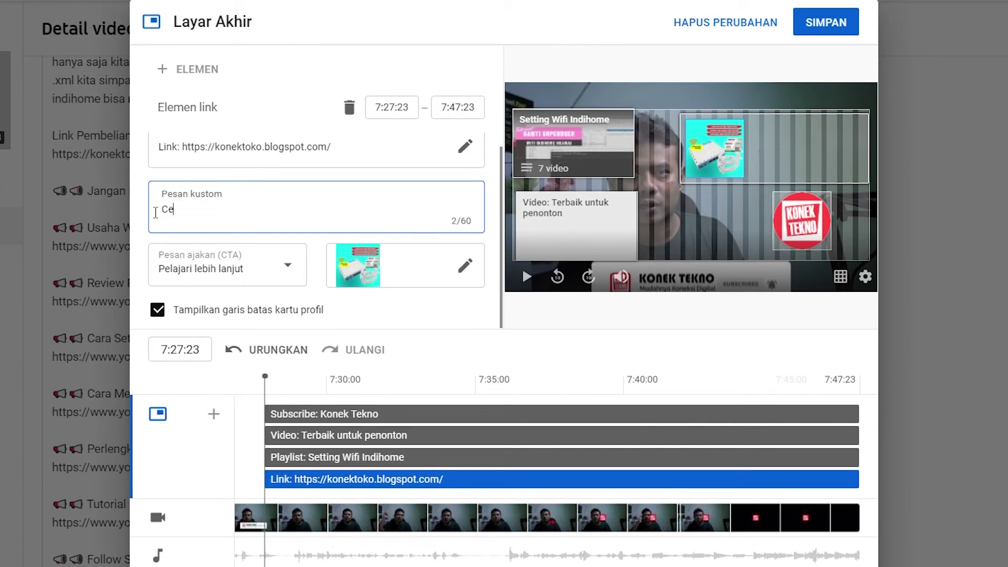
text(k Toko Online Kami)
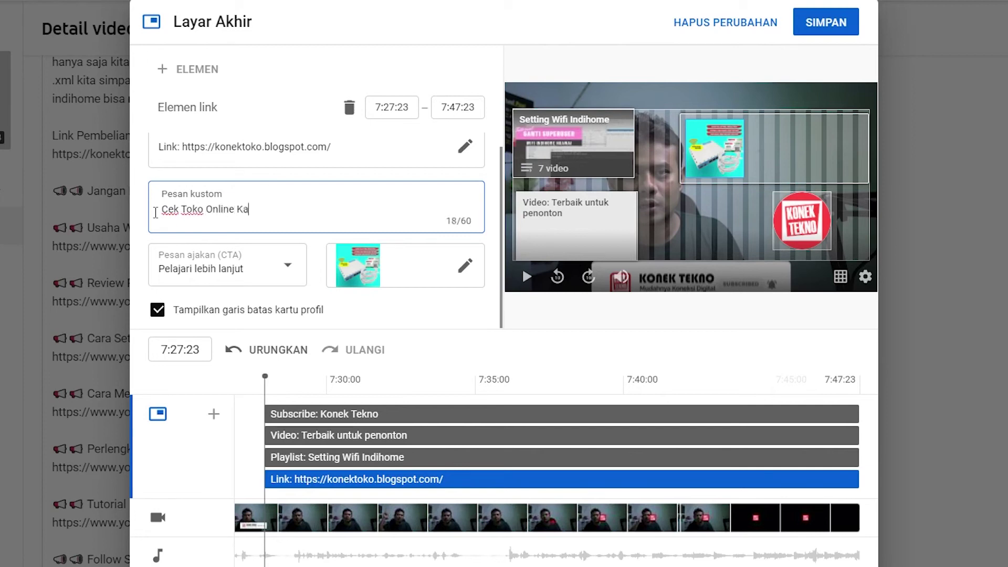
click(429, 364)
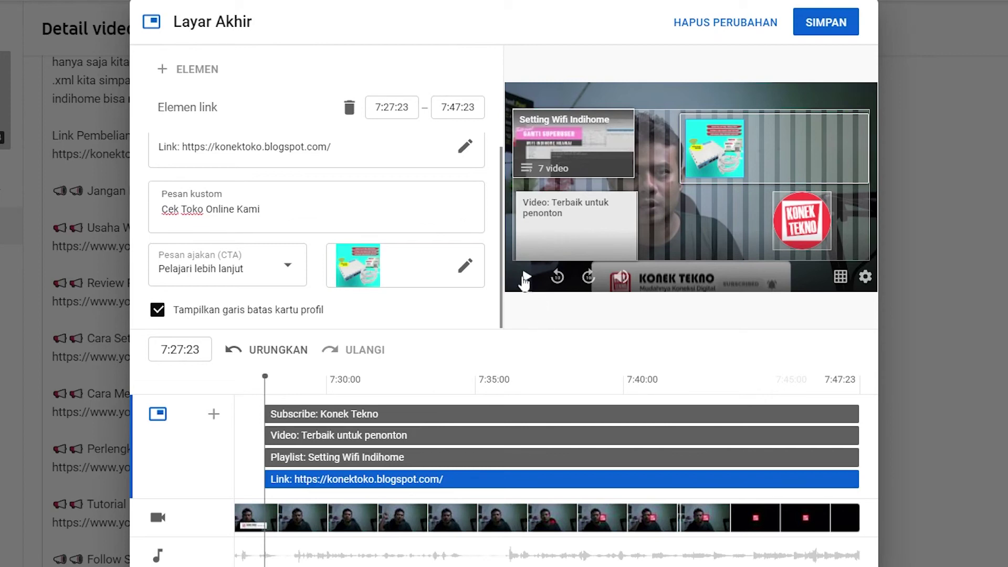
Play the end screen preview, pausing and resuming it to examine the link element over the video.
mouse_move(615, 276)
click(527, 278)
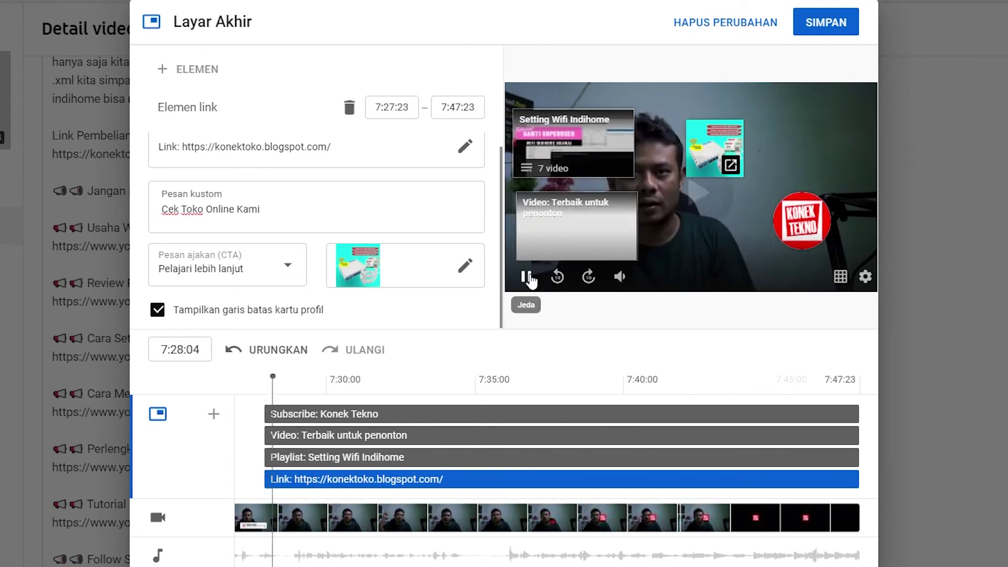
mouse_move(741, 171)
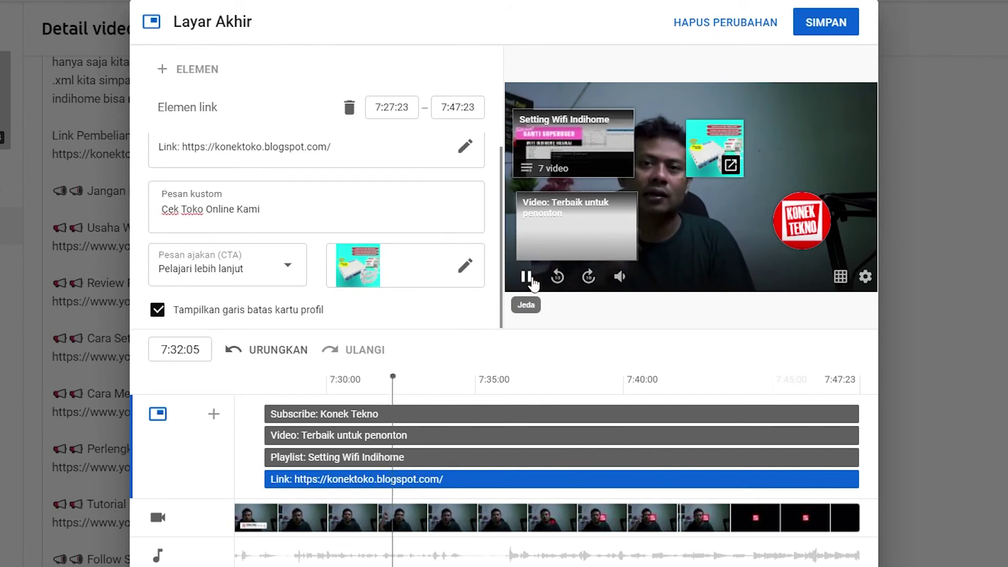
key(space)
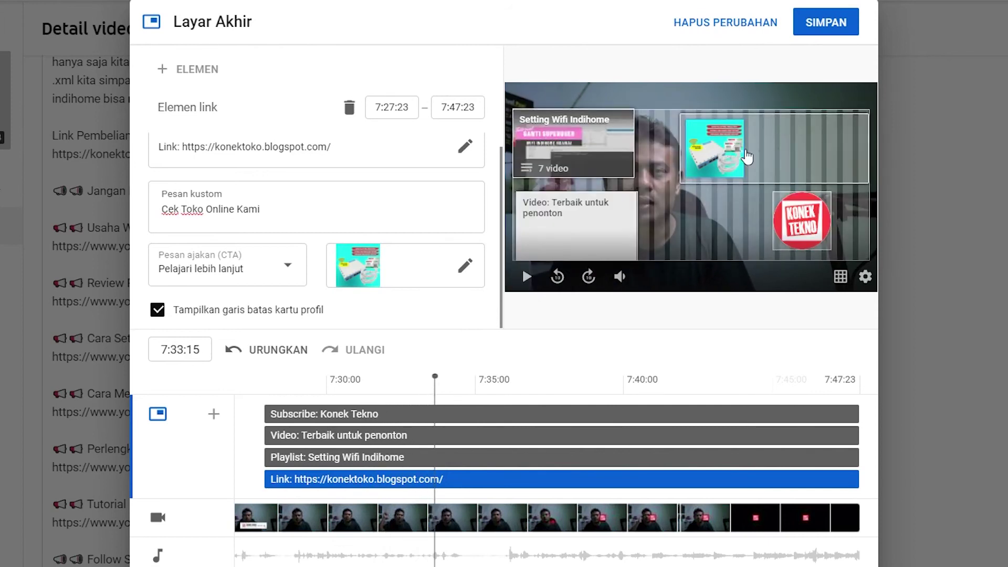
click(526, 277)
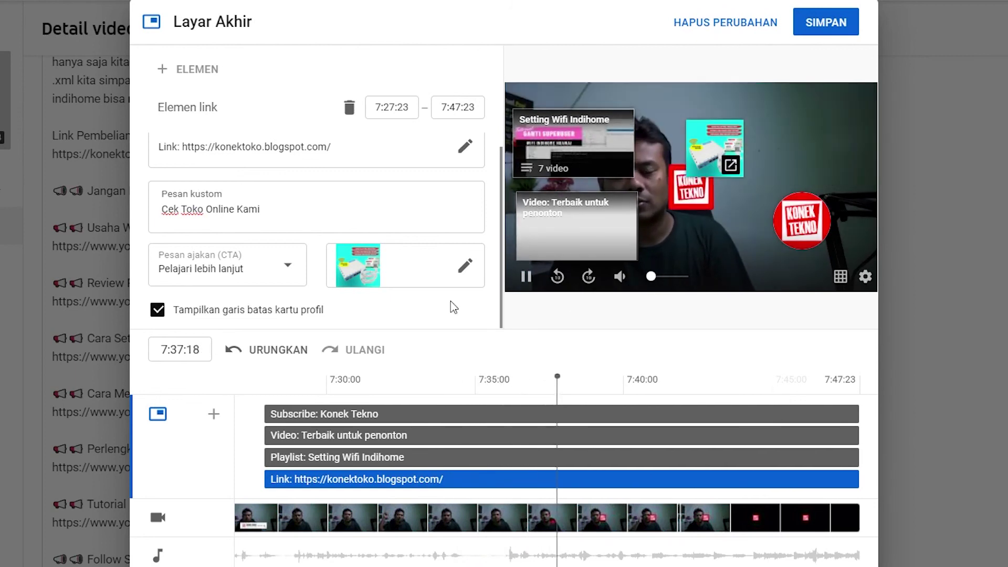
mouse_move(723, 156)
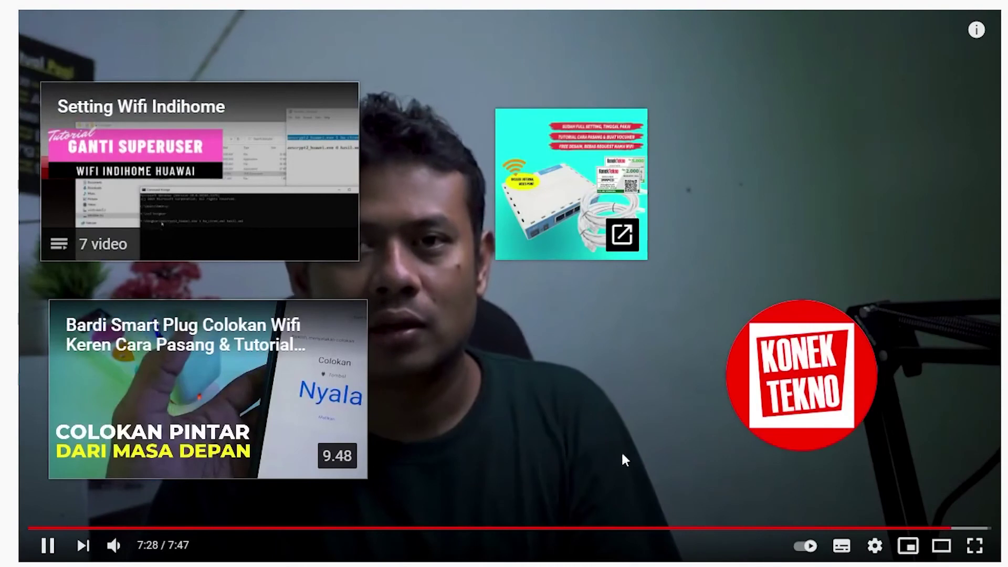
Open the Konek Toko site through the "Cek Toko Online Kami" link on the playing video's end screen.
mouse_move(371, 191)
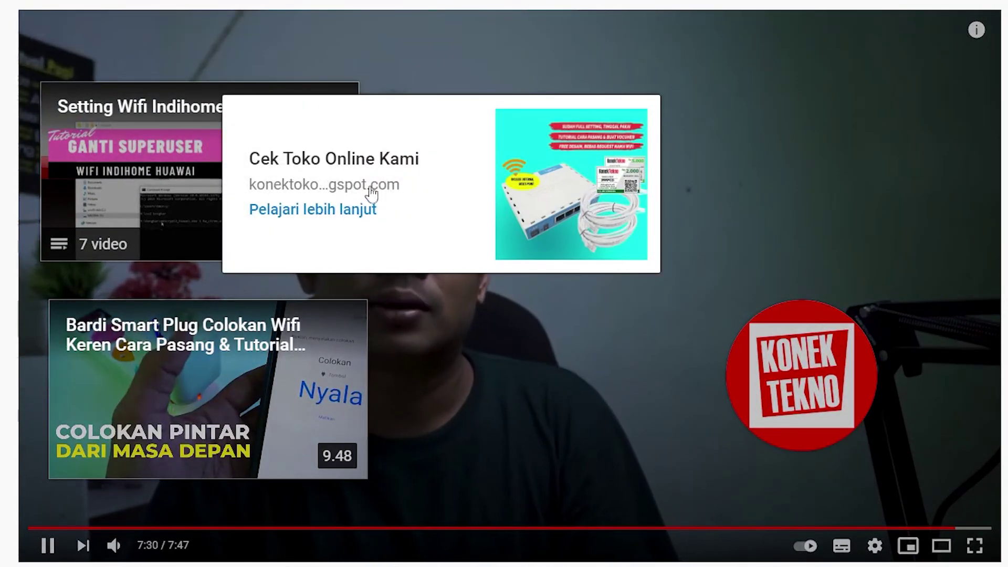
click(546, 199)
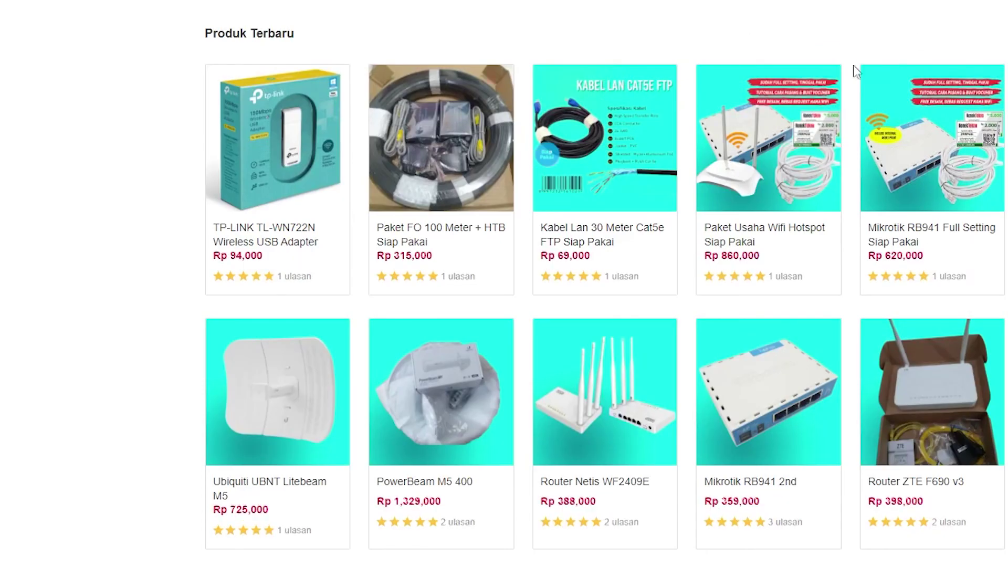